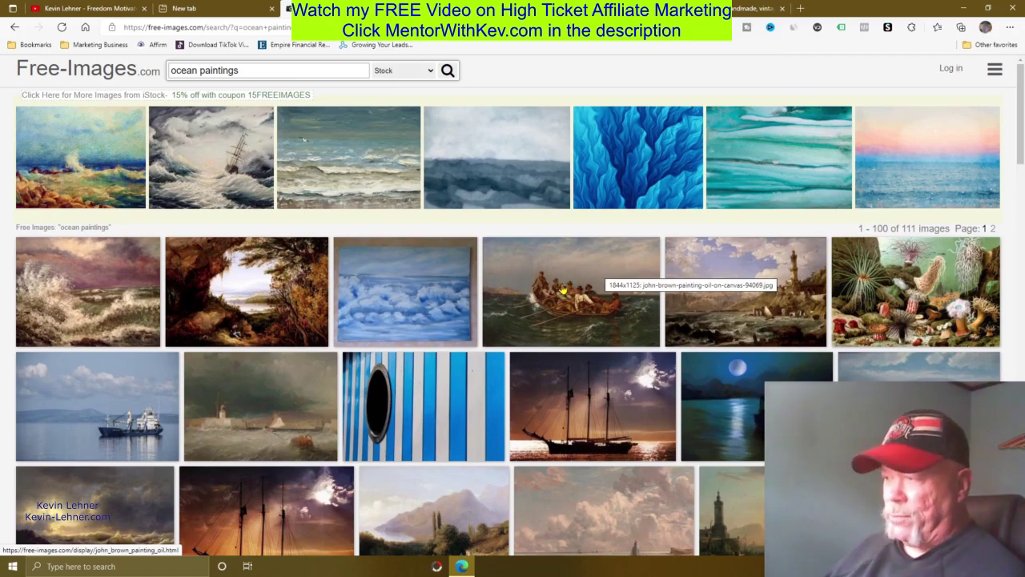
Step: Open john_brown_painting_oil.jpg's detail page and highlight its Public Domain/CC0 licence note
click(561, 294)
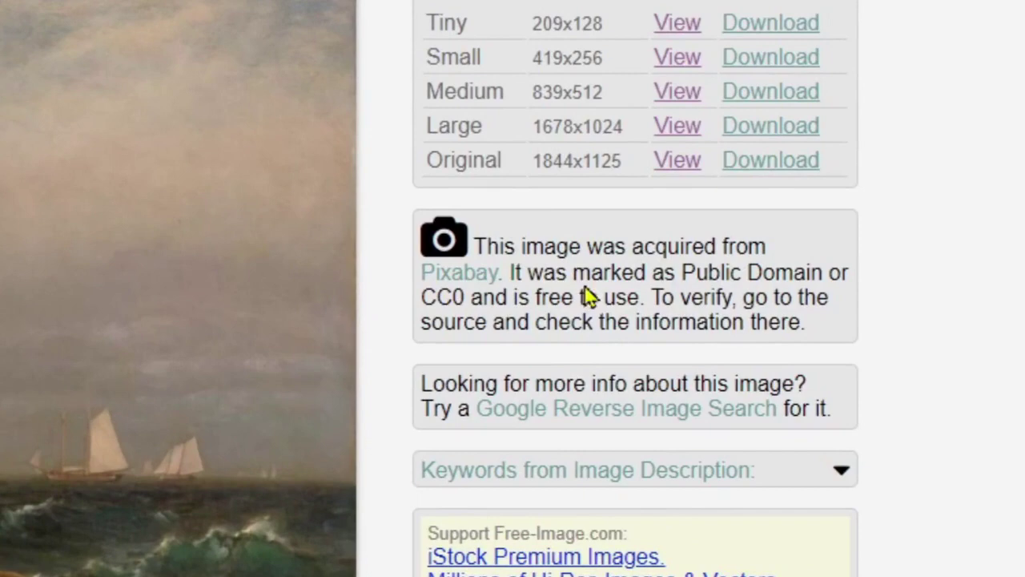
drag(677, 275, 857, 310)
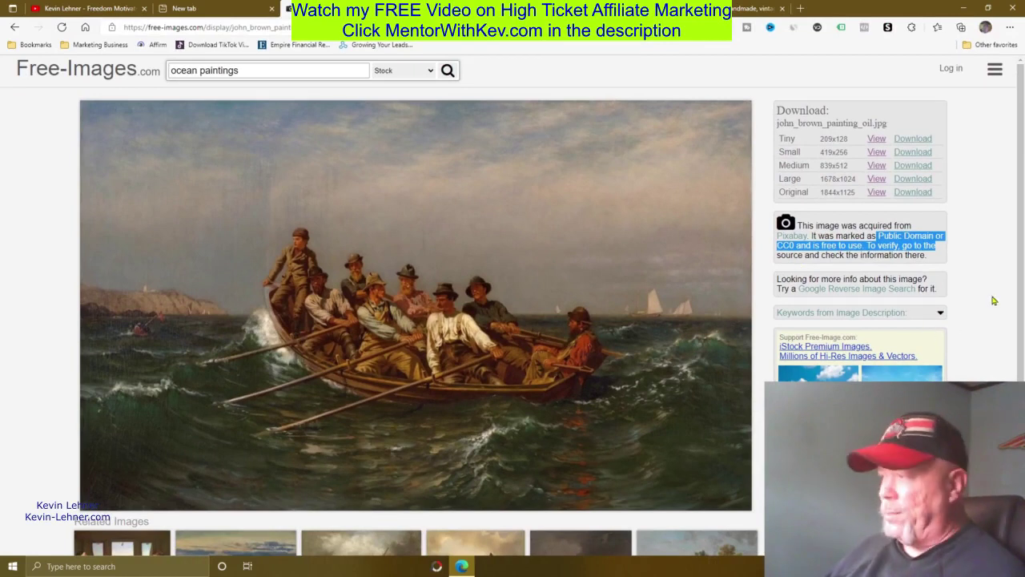
click(993, 301)
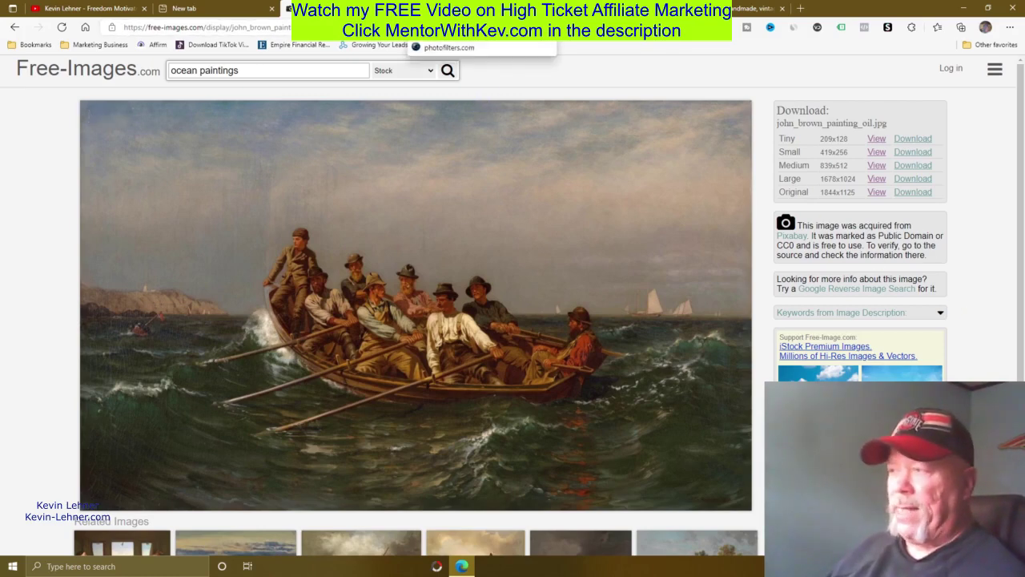
Step: Switch to the PhotoFilters tab, select its photofilters.com address, and bring up the File menu
key(ctrl+Tab)
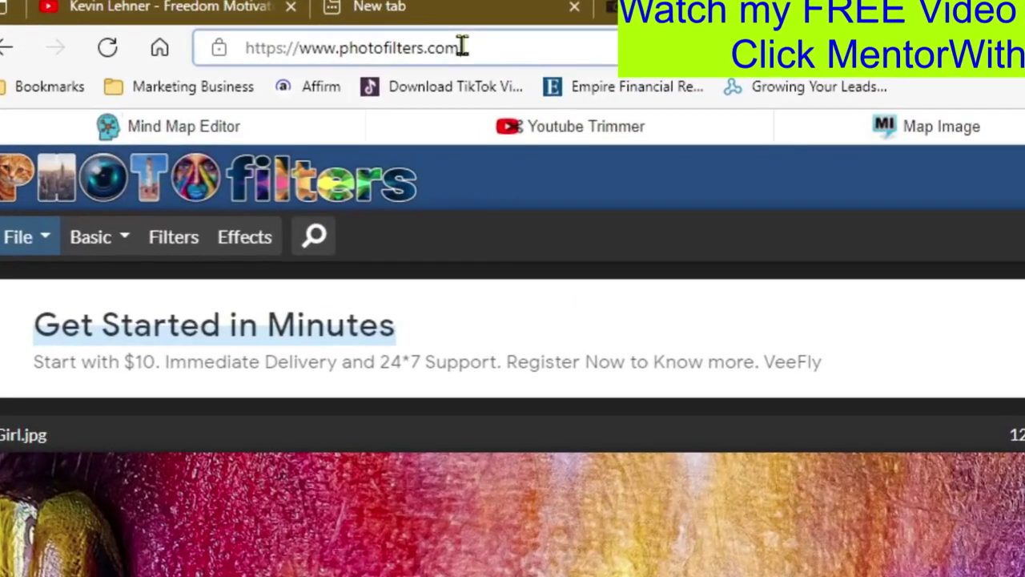
drag(219, 28, 188, 27)
drag(389, 48, 340, 48)
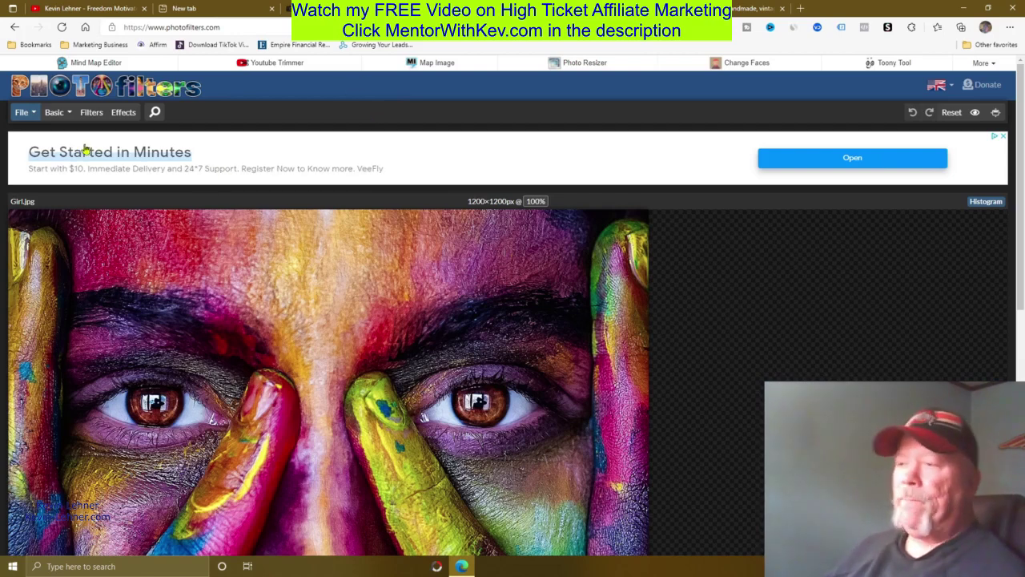
click(24, 114)
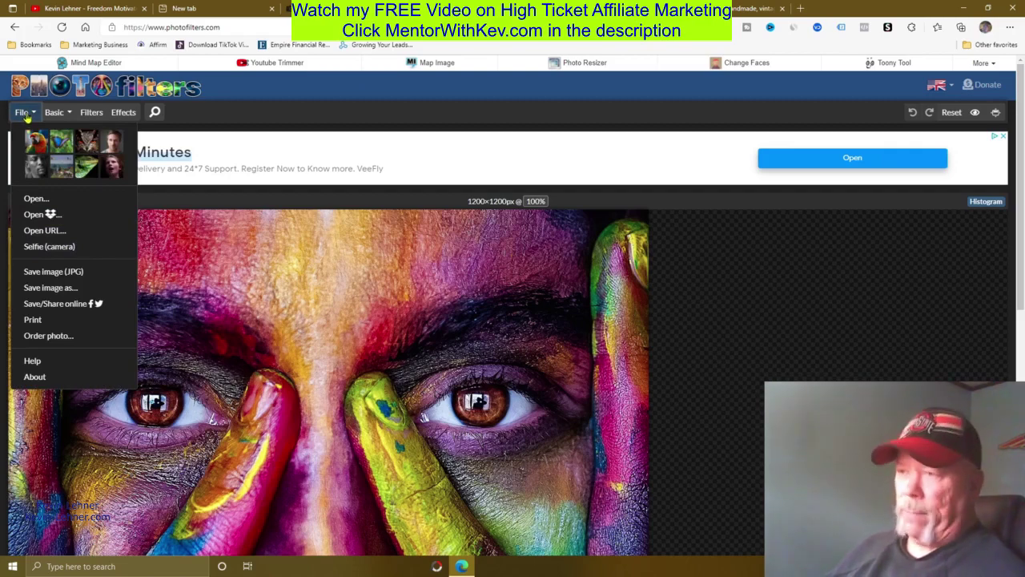
Step: Open john_brown_painting_oil.jpg from Downloads and display the Effects gallery
click(36, 201)
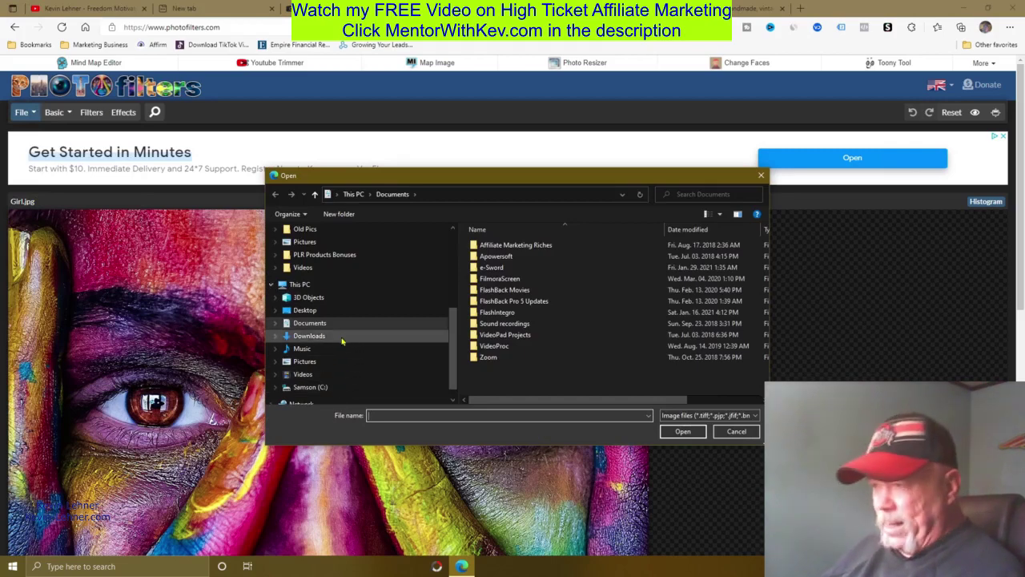
click(316, 339)
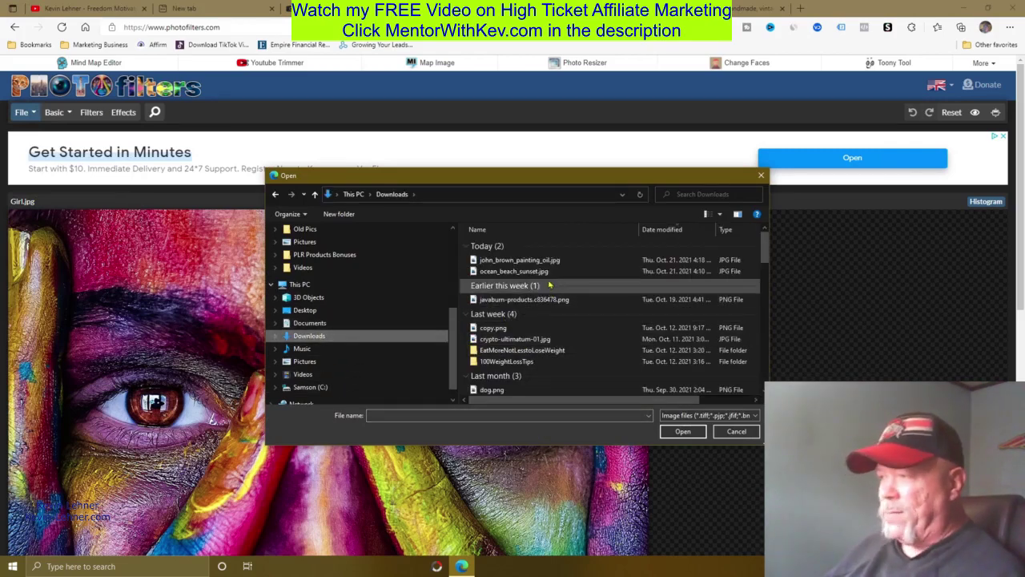
double_click(513, 261)
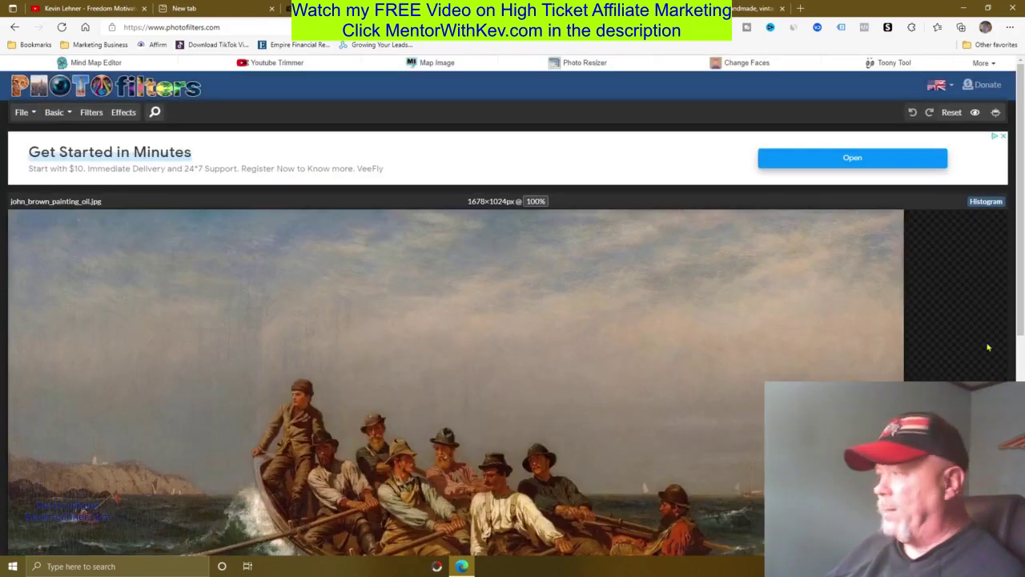
scroll(457, 361, down, 3)
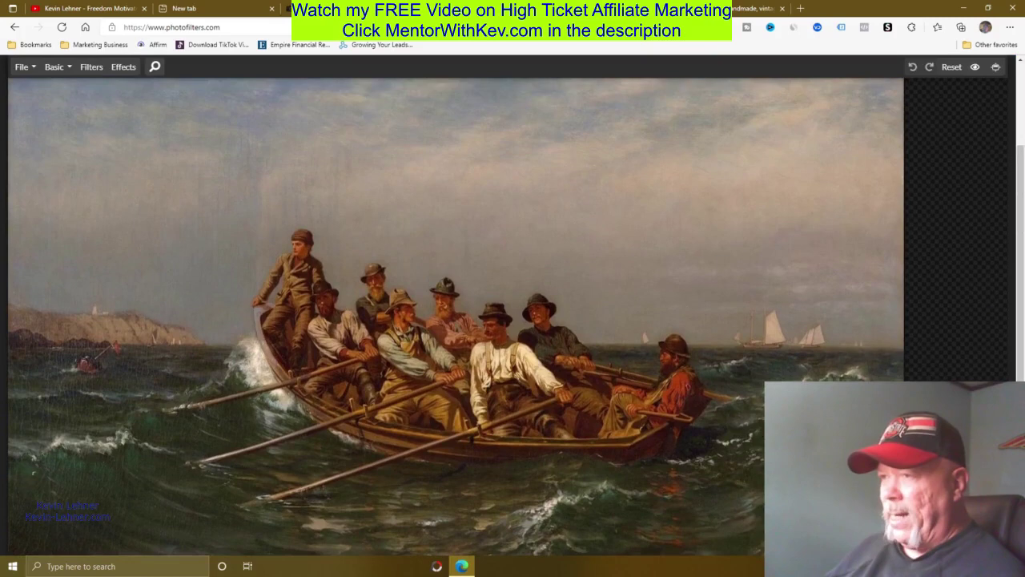
scroll(456, 361, up, 3)
scroll(457, 361, down, 1)
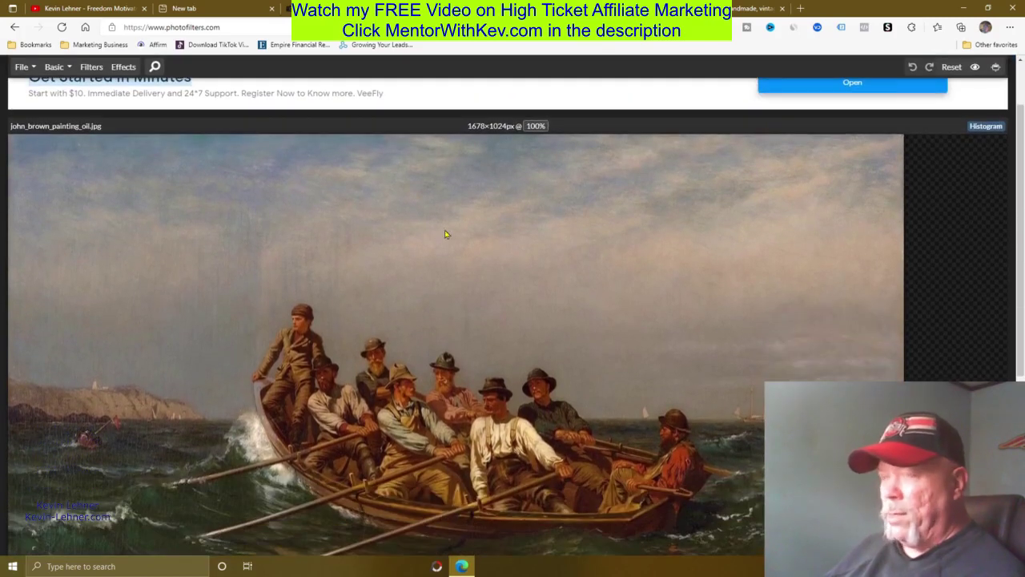
click(120, 67)
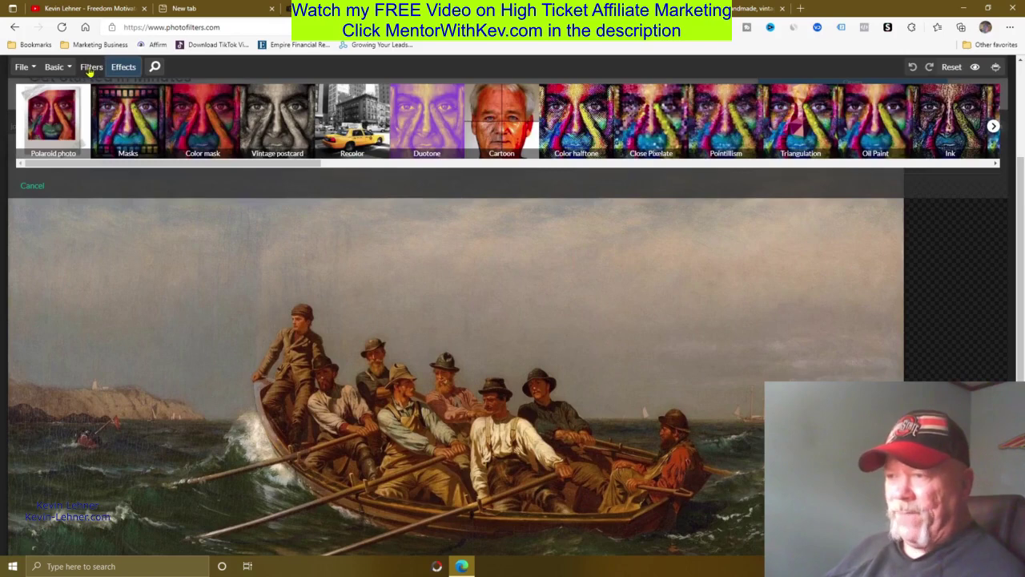
Step: Preview the Autocorrect filter from the Filters gallery, then cancel it
click(90, 68)
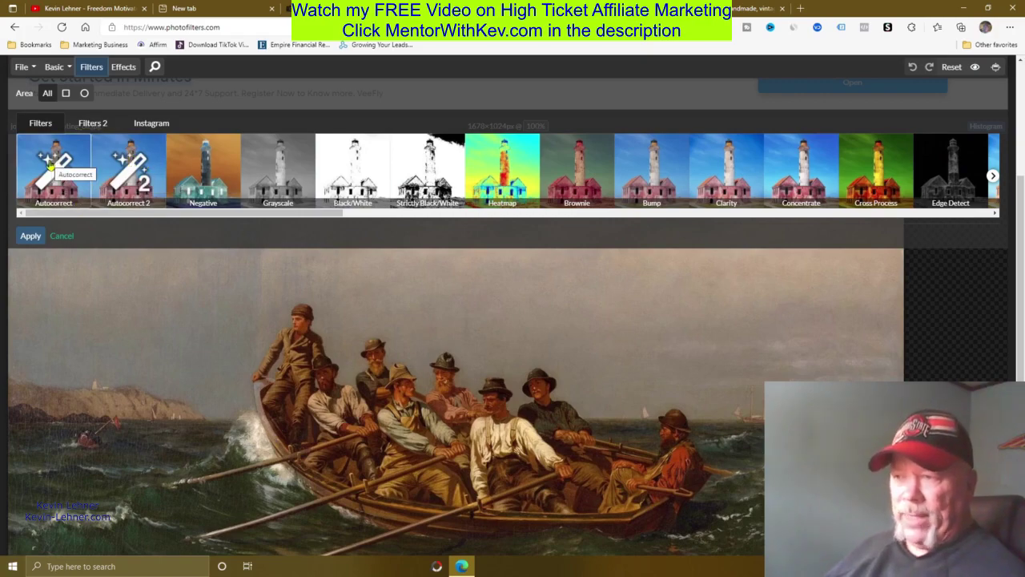
click(50, 163)
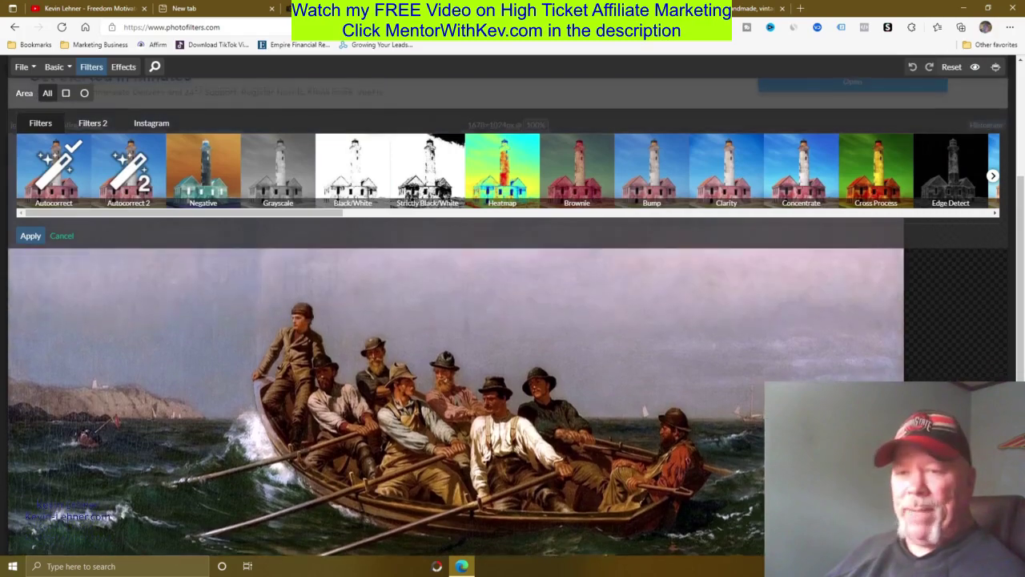
scroll(457, 401, up, 2)
scroll(457, 401, down, 3)
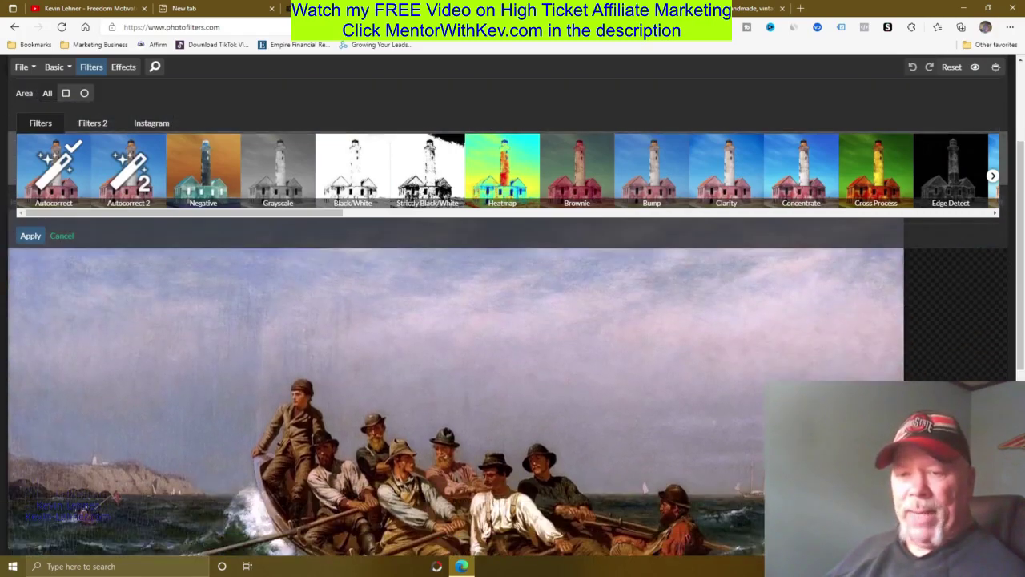
scroll(457, 385, up, 3)
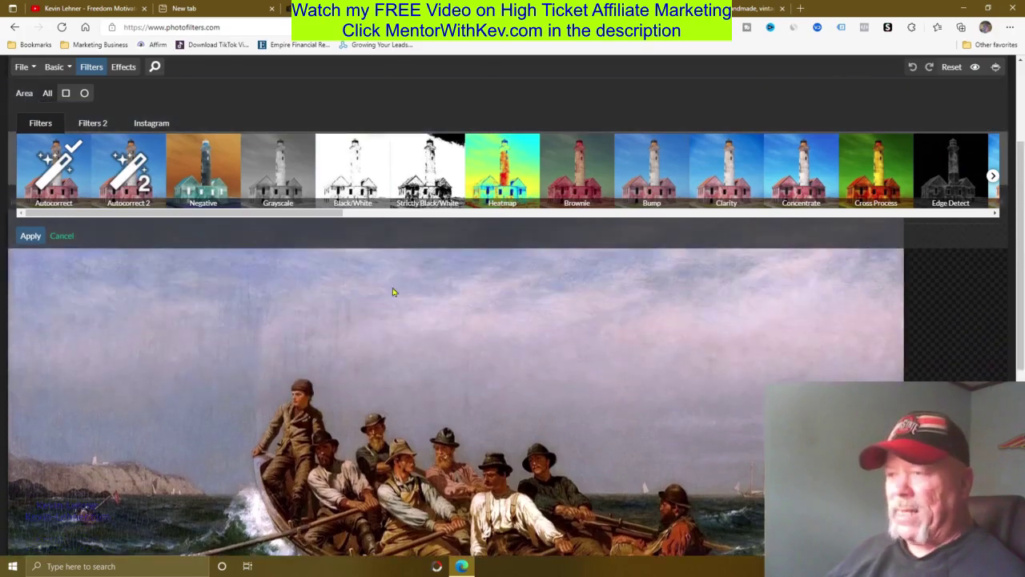
click(43, 176)
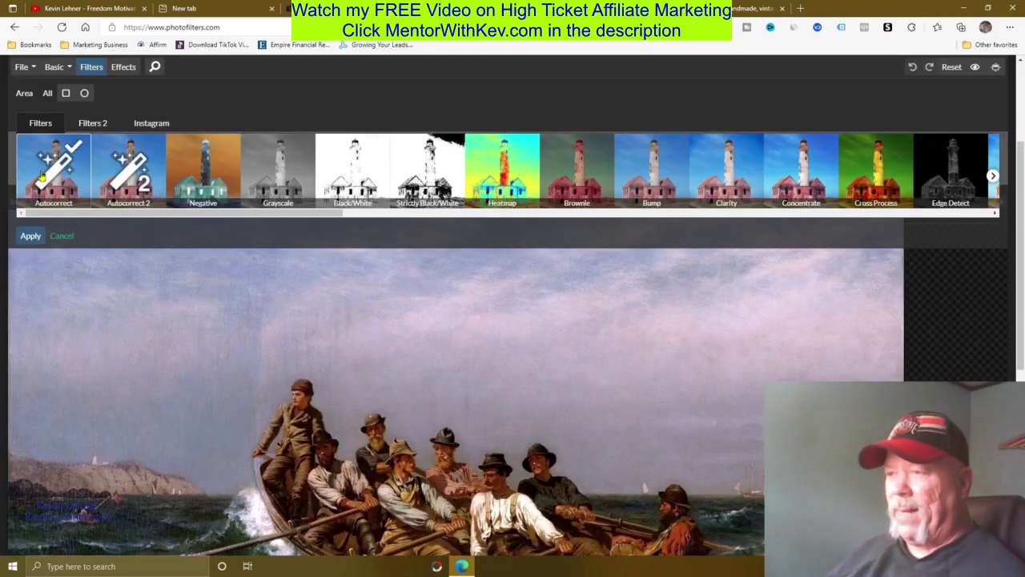
click(58, 237)
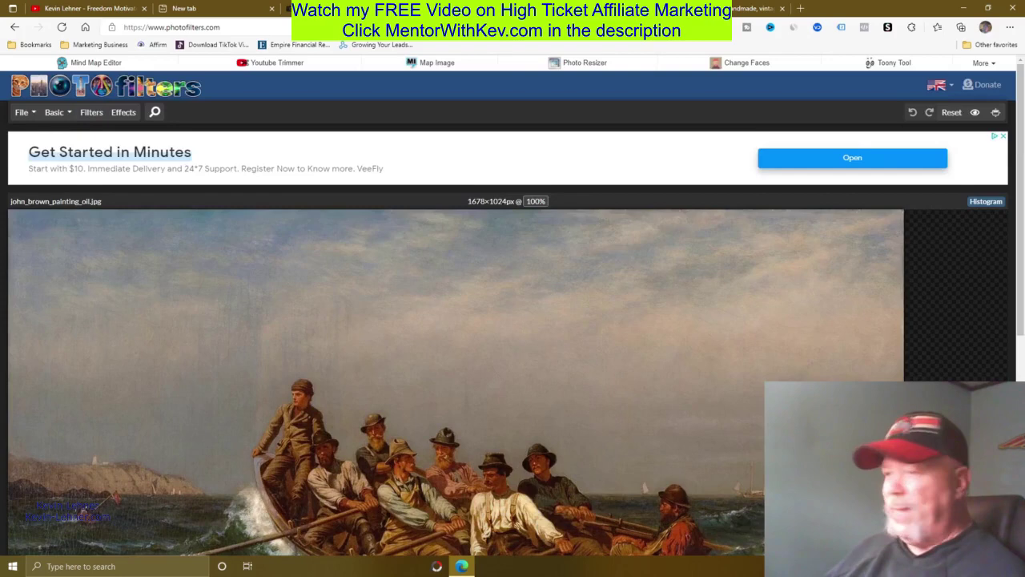
scroll(457, 361, down, 1)
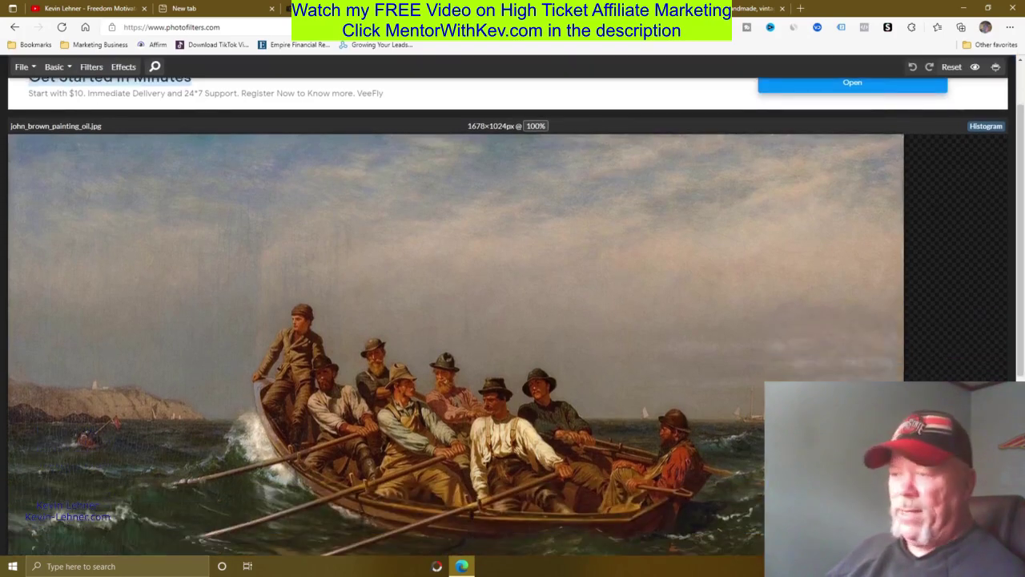
scroll(242, 215, up, 1)
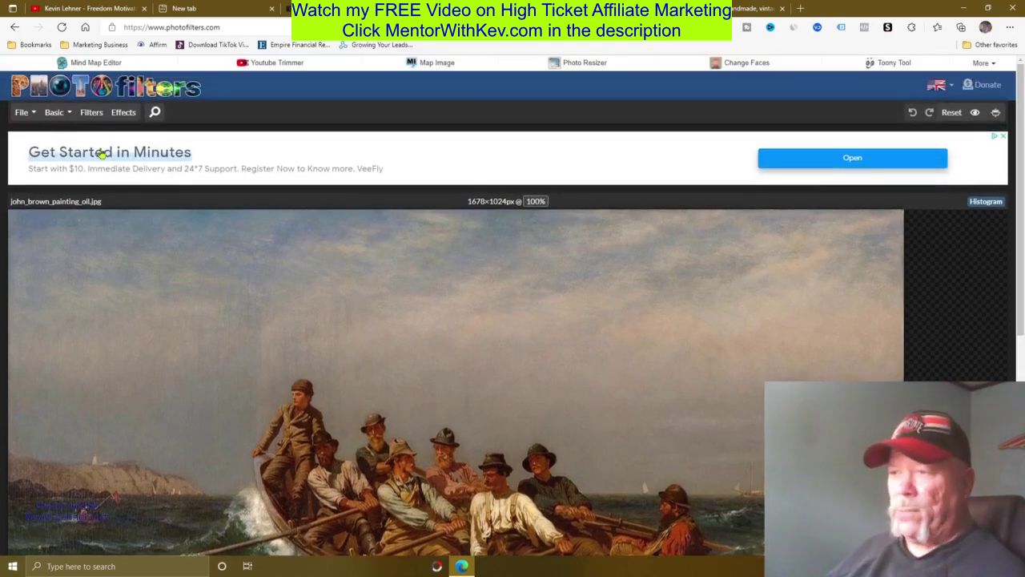
click(91, 115)
click(67, 217)
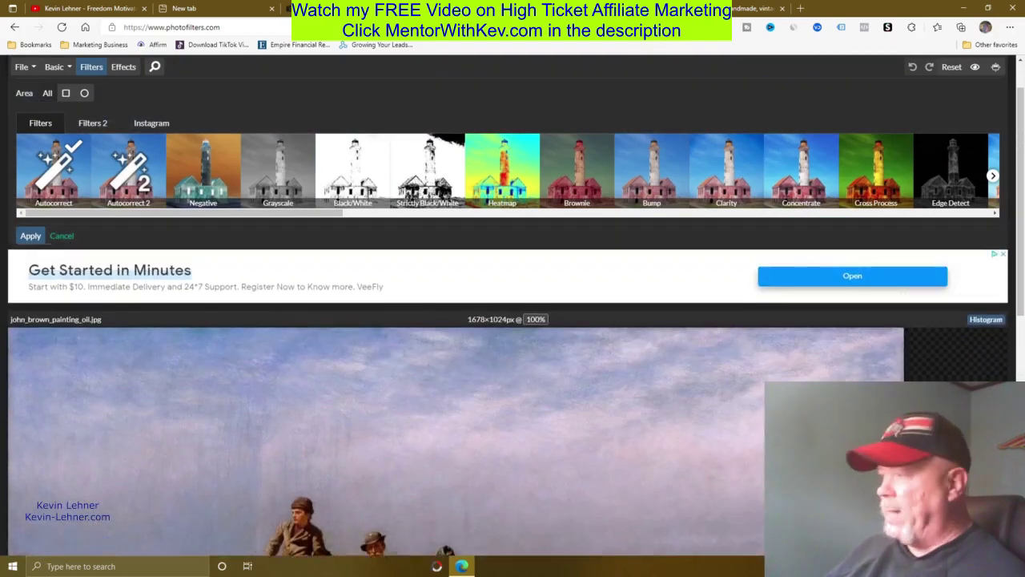
scroll(512, 321, up, 1)
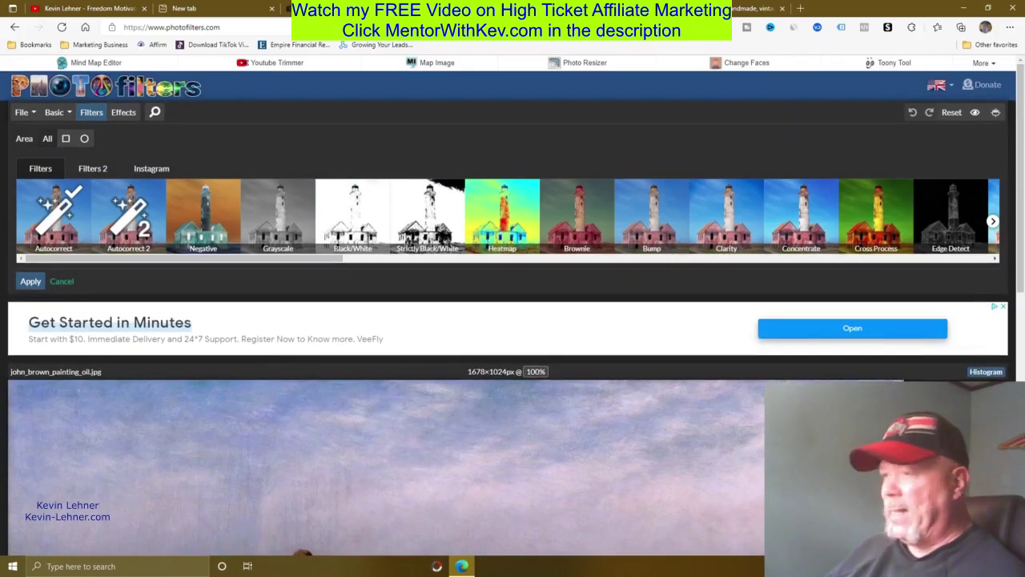
click(123, 112)
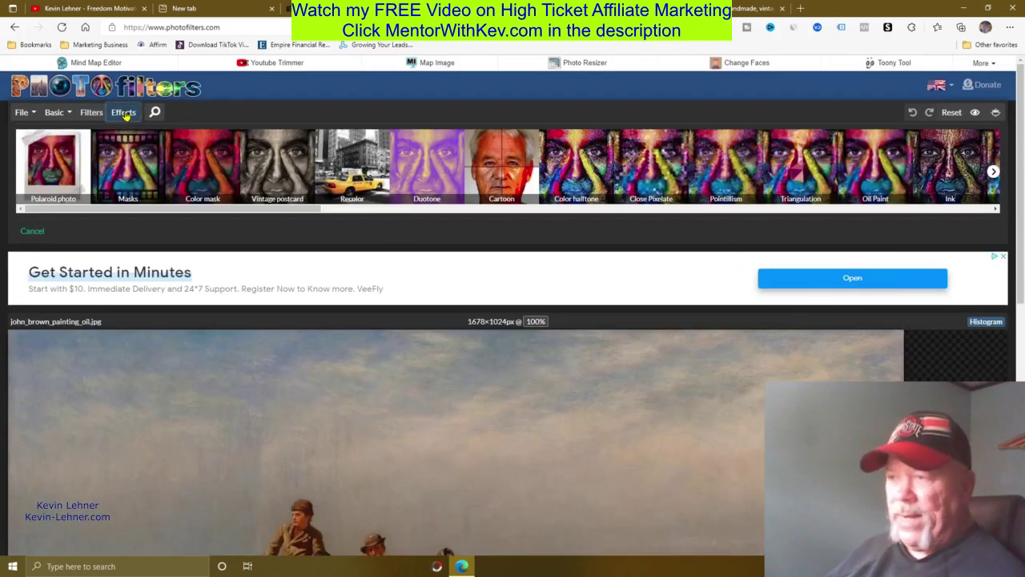
click(91, 112)
mouse_move(54, 112)
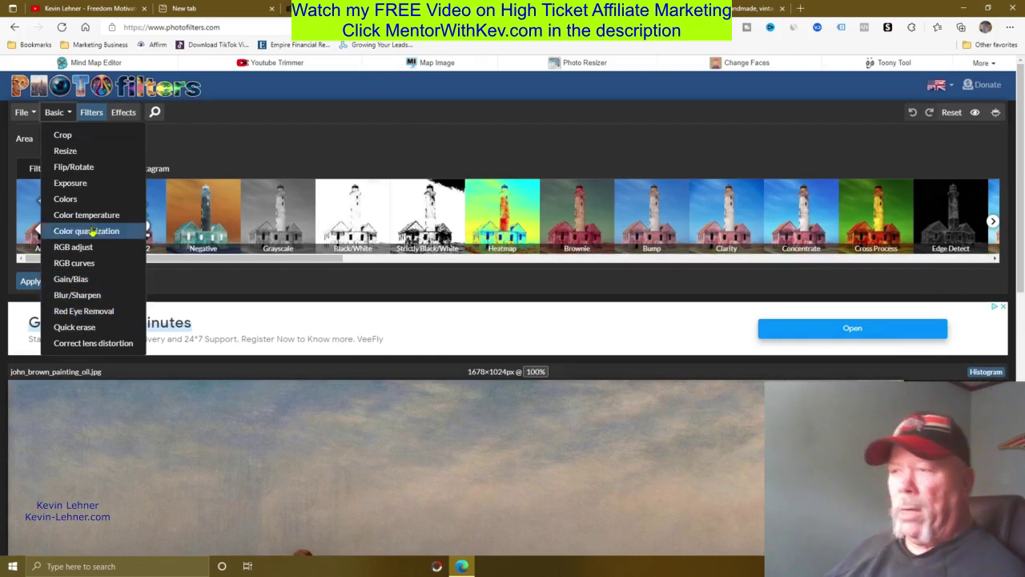
click(80, 295)
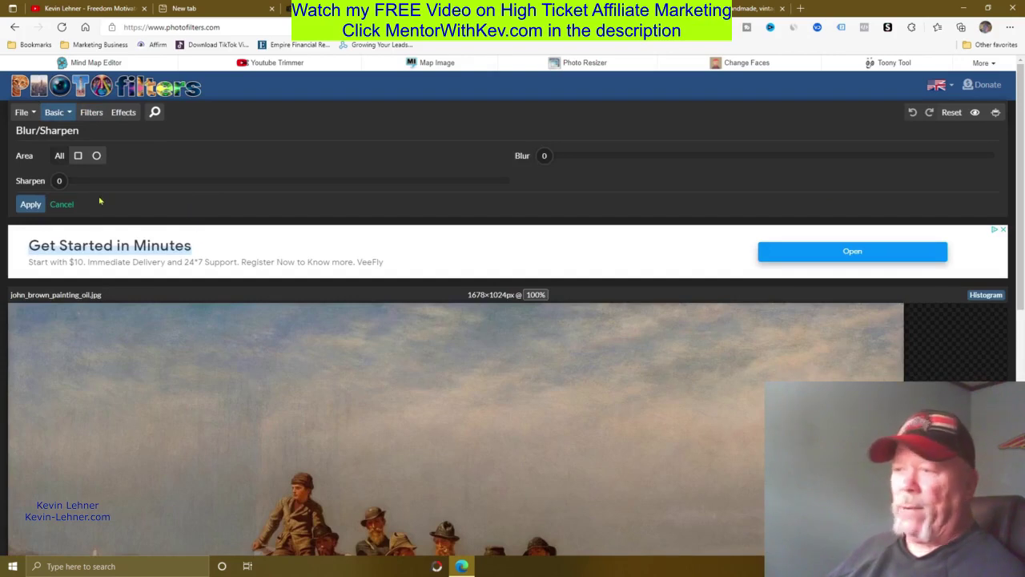
click(62, 206)
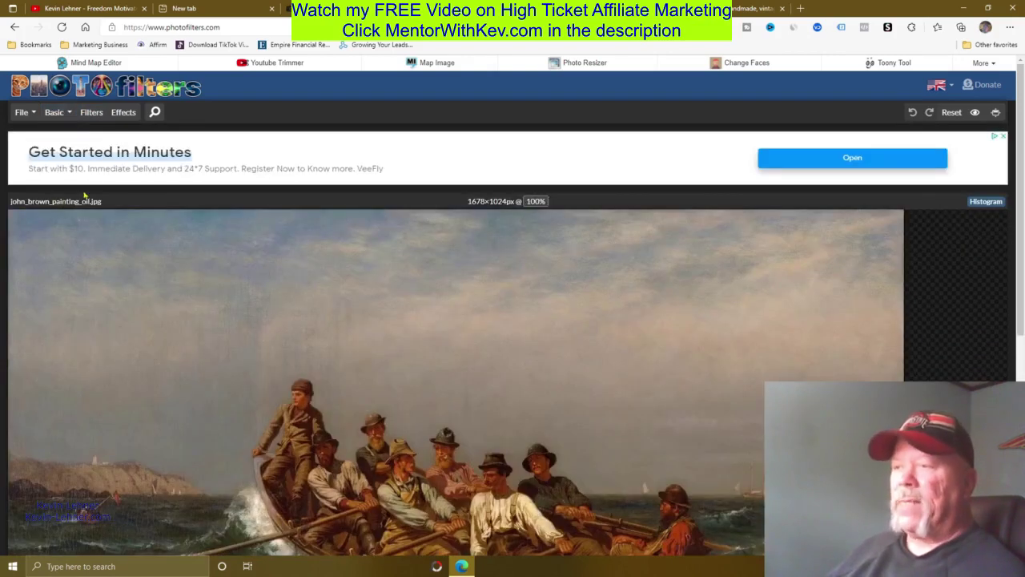
Step: Apply the Autocorrect filter from the Filters gallery to the painting and close its options
click(91, 112)
click(53, 218)
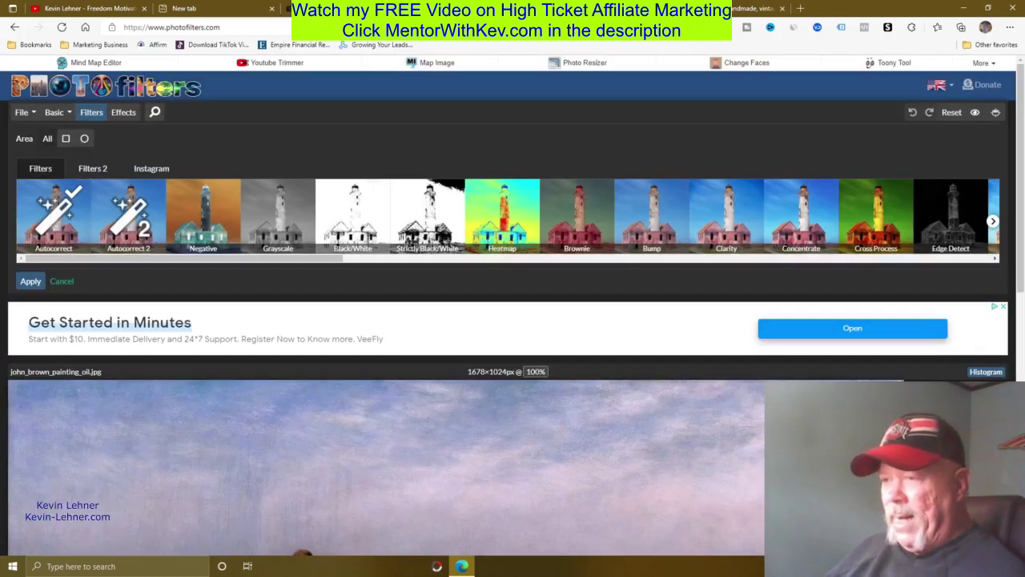
scroll(261, 390, down, 1)
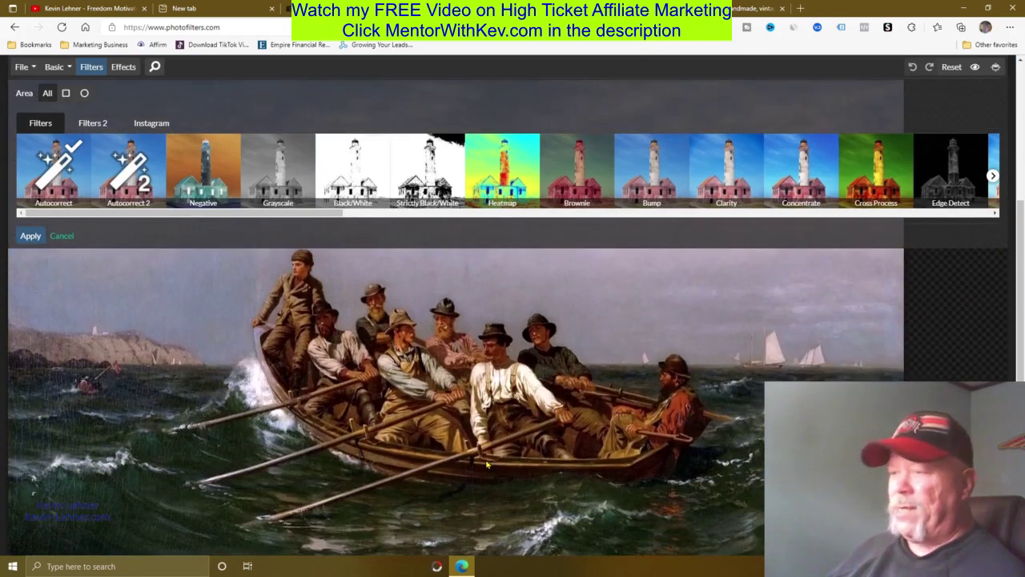
scroll(486, 463, up, 3)
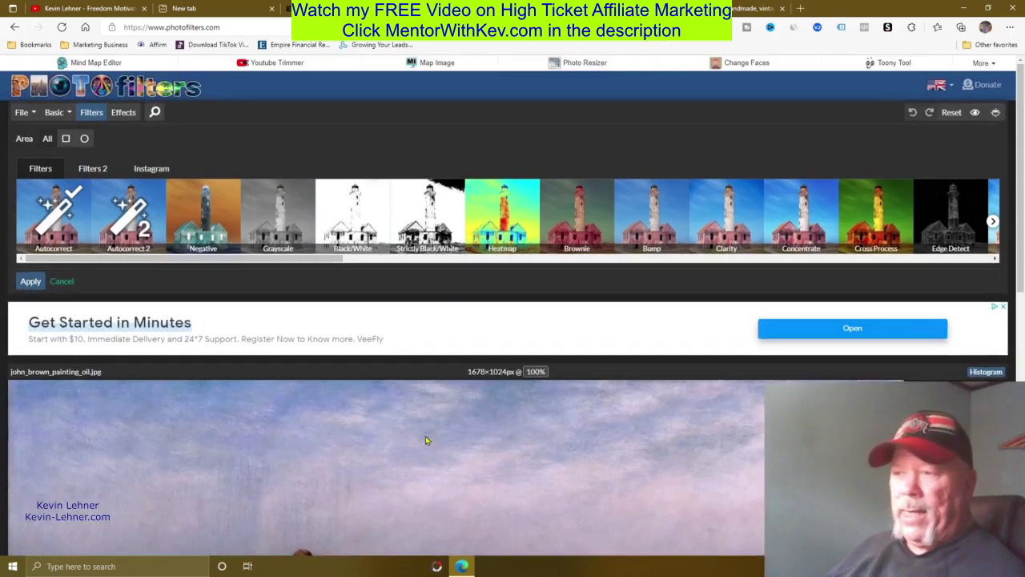
click(31, 281)
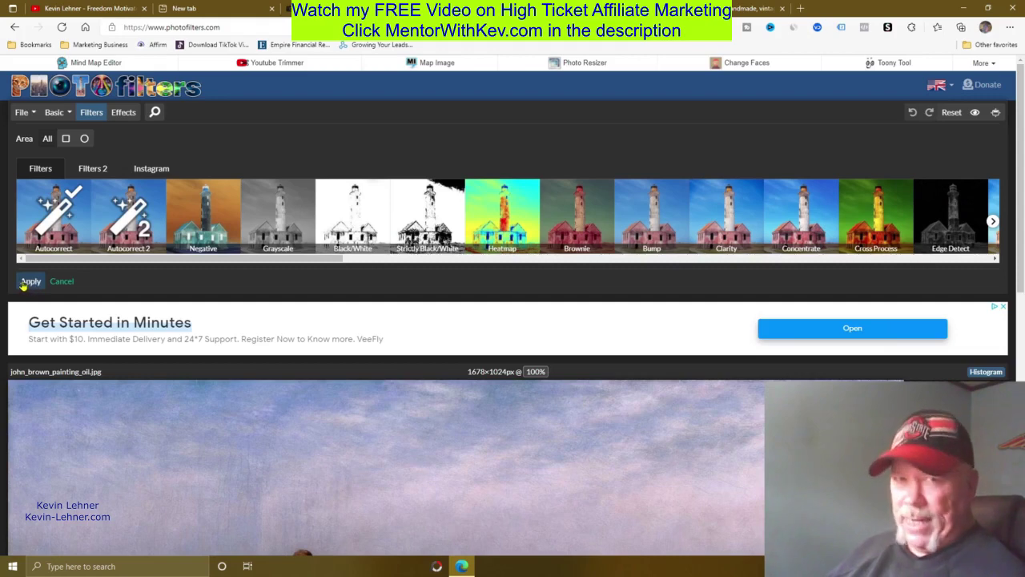
click(30, 282)
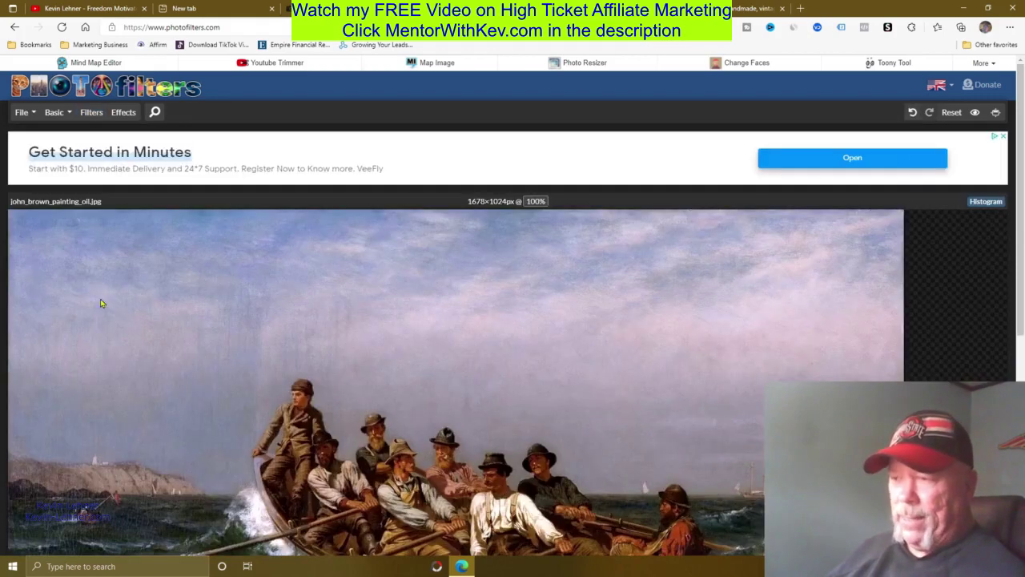